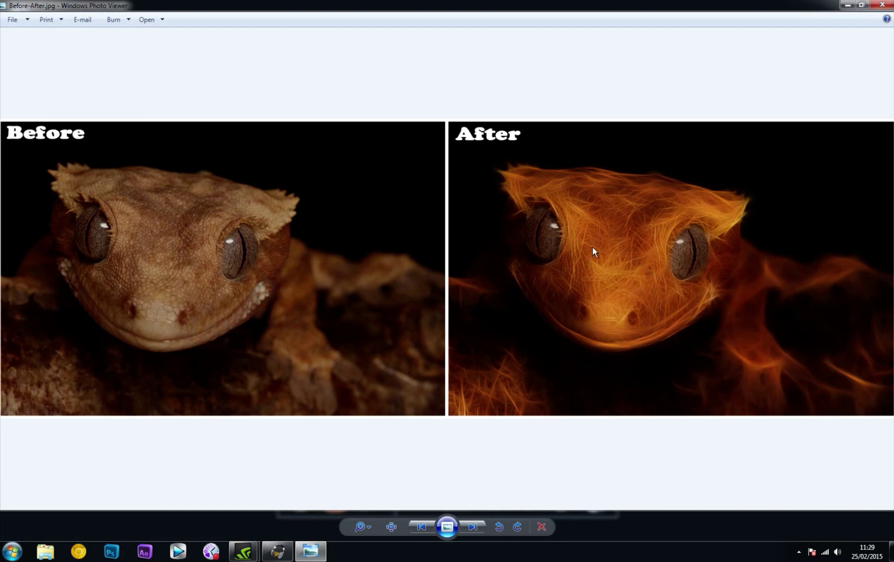
- Close the Before-After.jpg gecko comparison in Windows Photo Viewer
click(882, 4)
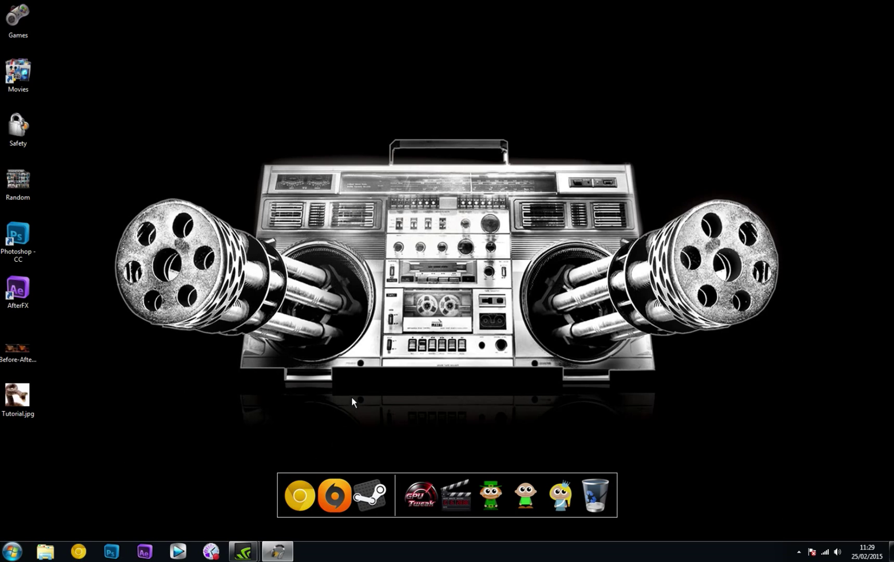
- Run dxdiag to confirm the system is 64-bit Windows 7, then close the DirectX Diagnostic Tool
click(12, 552)
text(dxdiag)
key(Return)
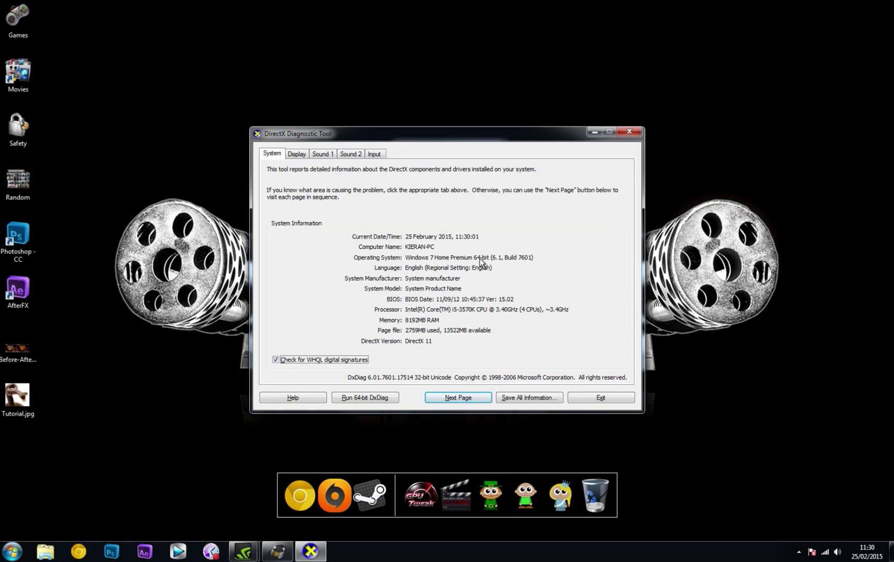
click(629, 131)
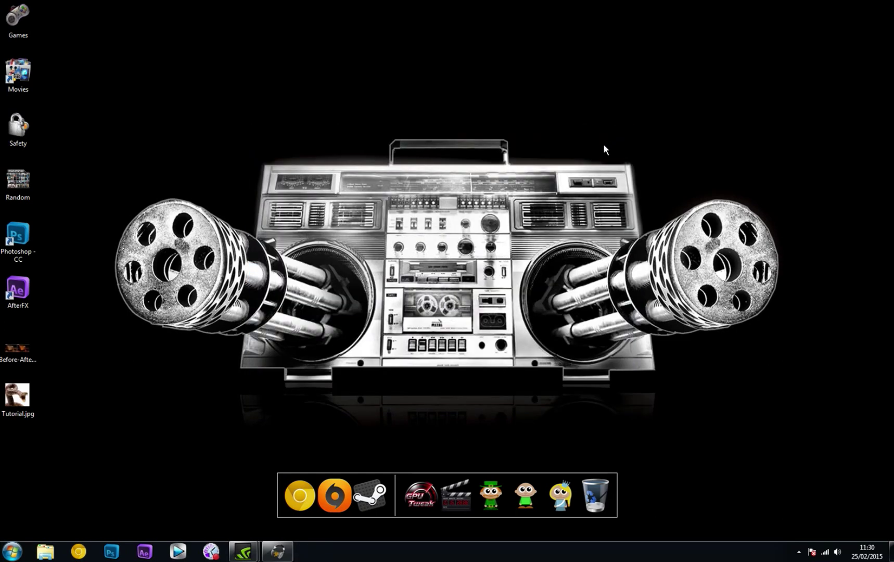
- Search for winrar in Chrome and open the rarlab WinRAR download page
click(308, 491)
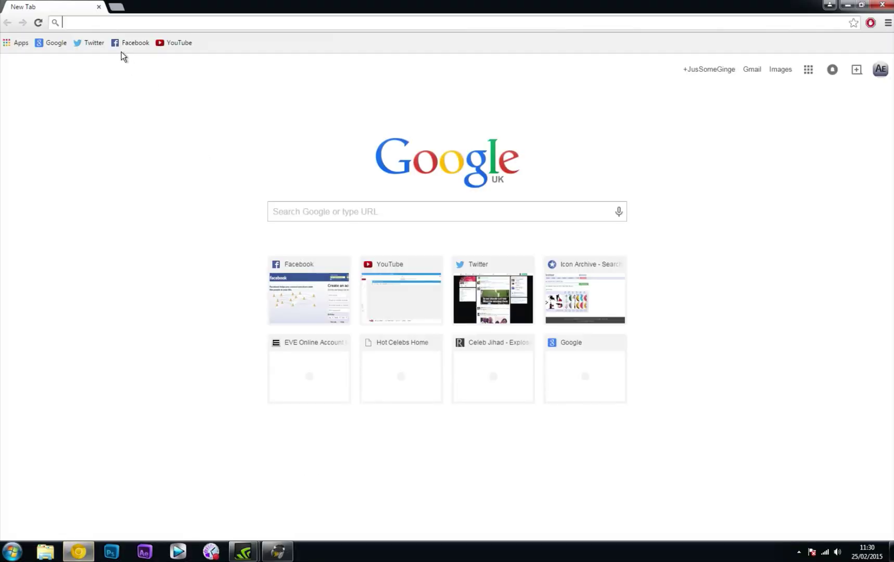
text(winrar)
key(Return)
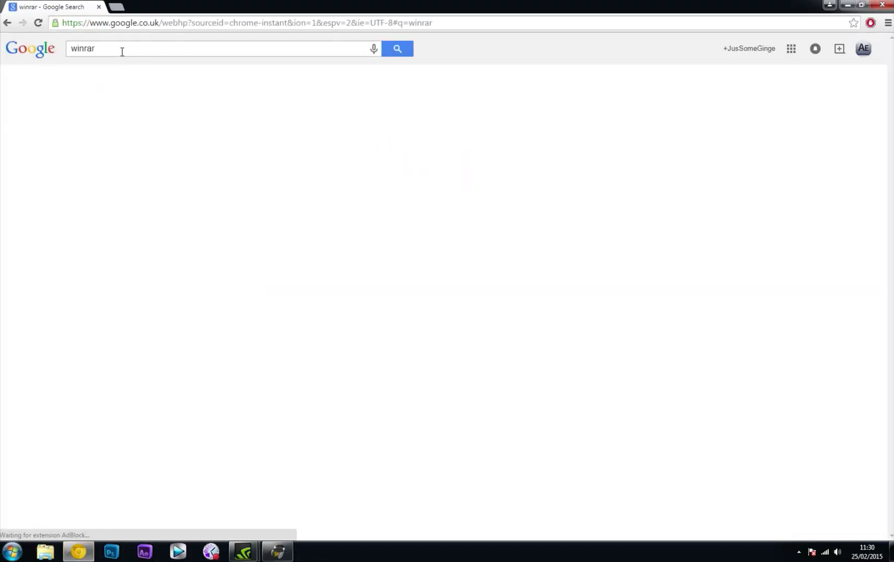
click(211, 173)
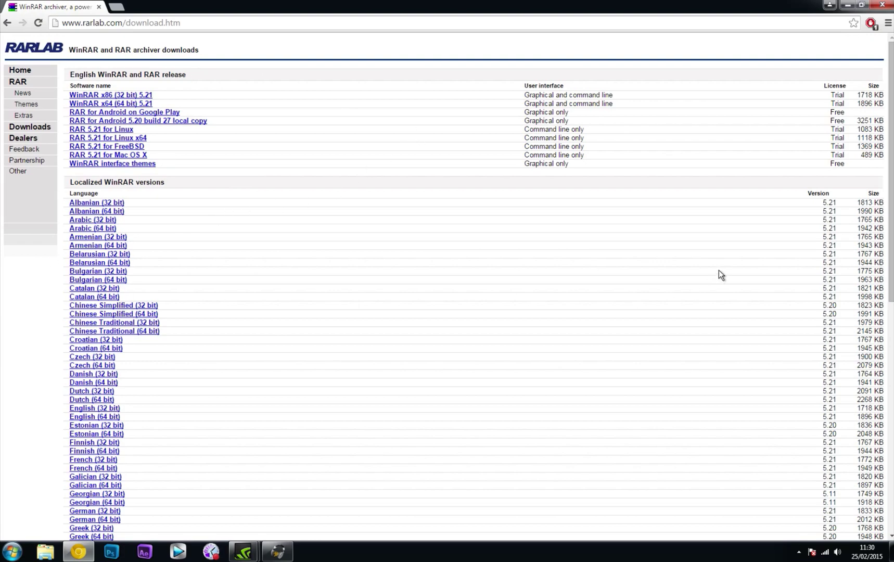
scroll(96, 198, down, 4)
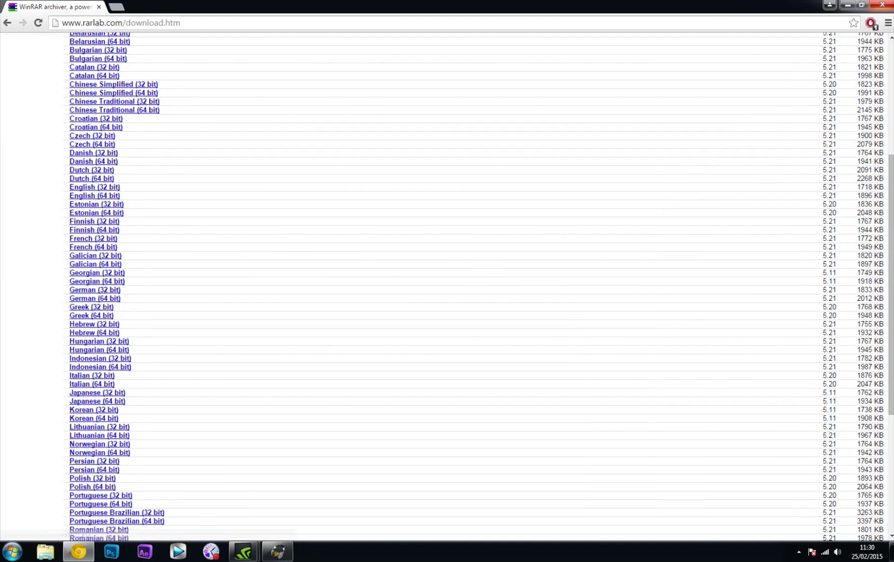
click(882, 5)
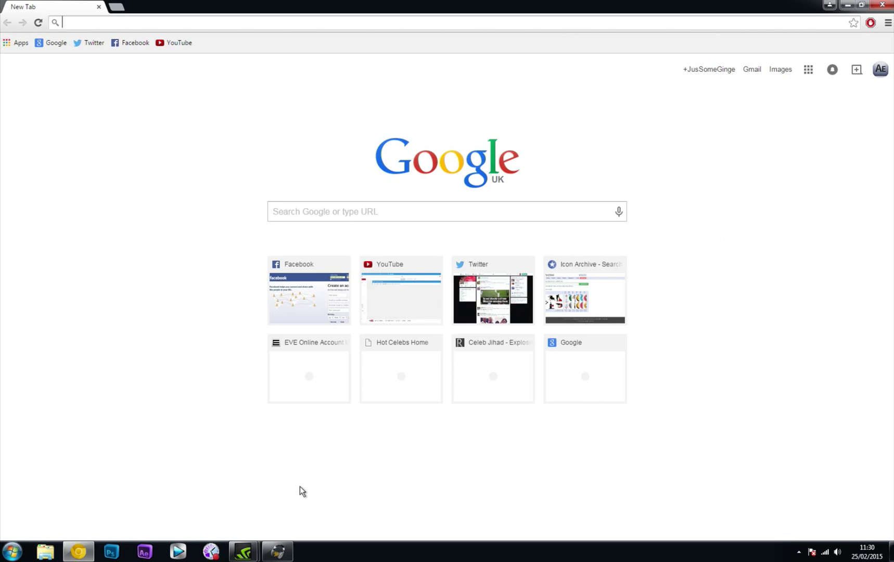
- Paste the MediaFire link and download Fractalius 32&64 Bit Install.rar (2.2 MB)
text(https://www.mediafire.com/?7j3fsz9o7gilwi6)
key(Return)
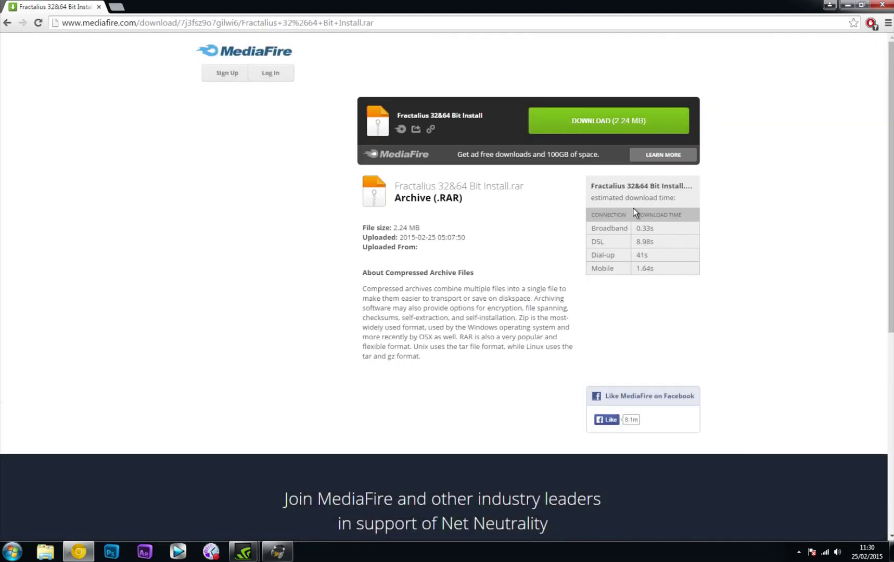
click(607, 125)
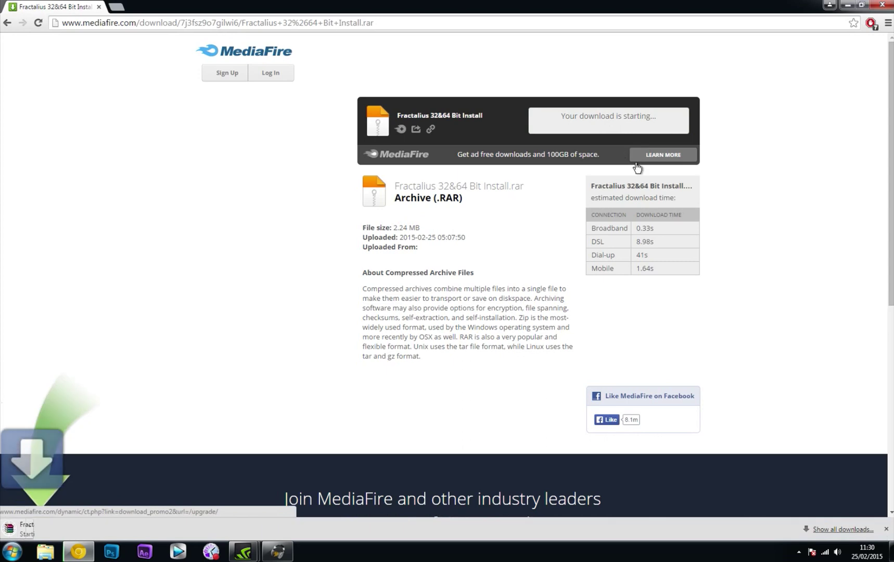
click(883, 6)
key(super)
- Extract Fractalius 32&64 Bit Install.rar from Downloads onto the Desktop
click(166, 312)
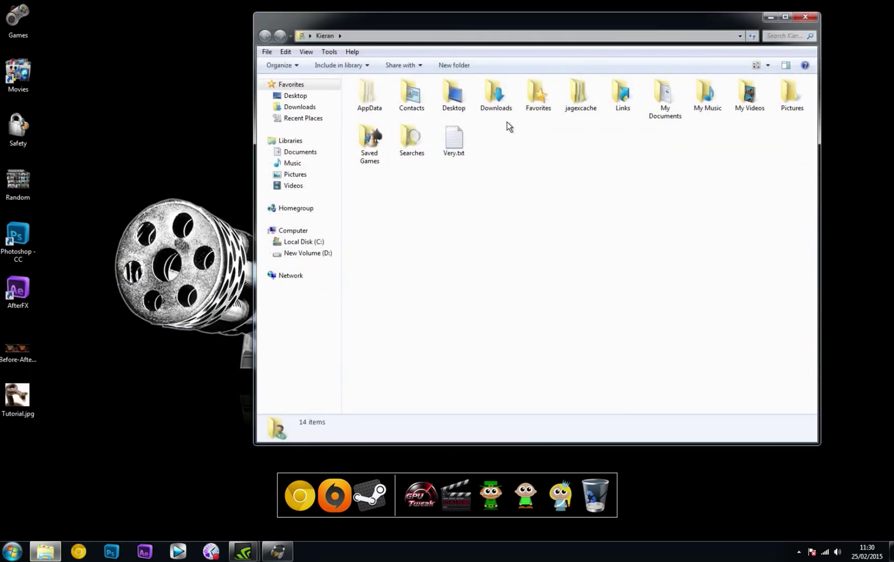
click(508, 98)
double_click(508, 97)
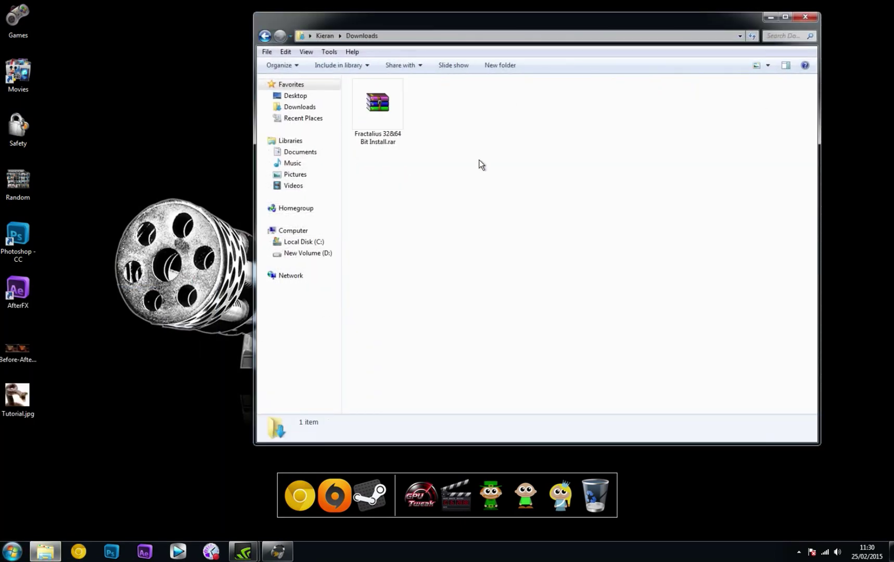
right_click(385, 99)
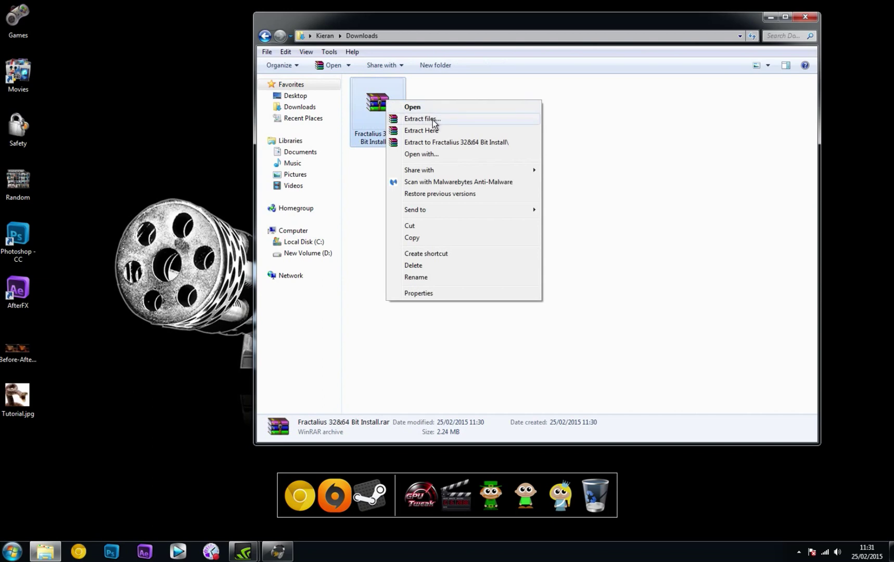
click(428, 120)
click(471, 213)
click(478, 384)
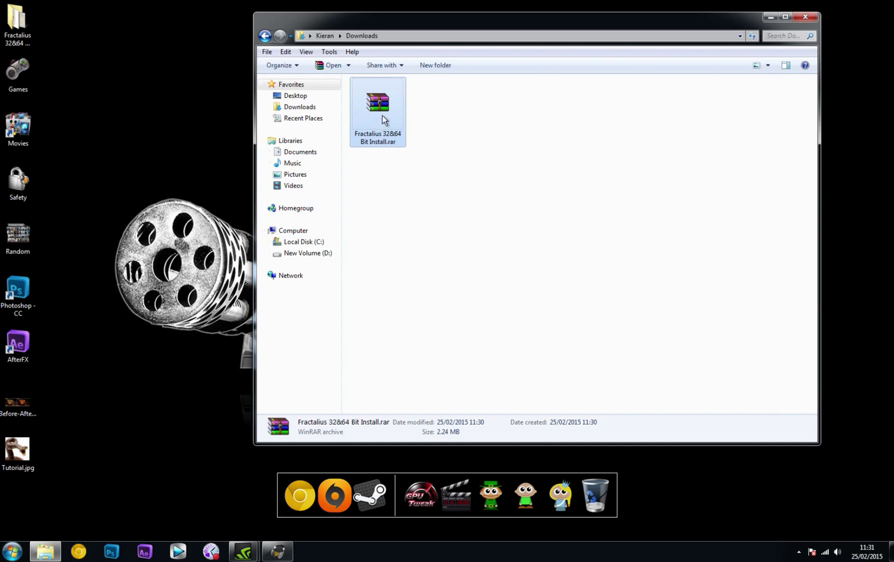
- Delete the leftover rar file and open the extracted Fractalius folder on the desktop
key(Delete)
click(805, 17)
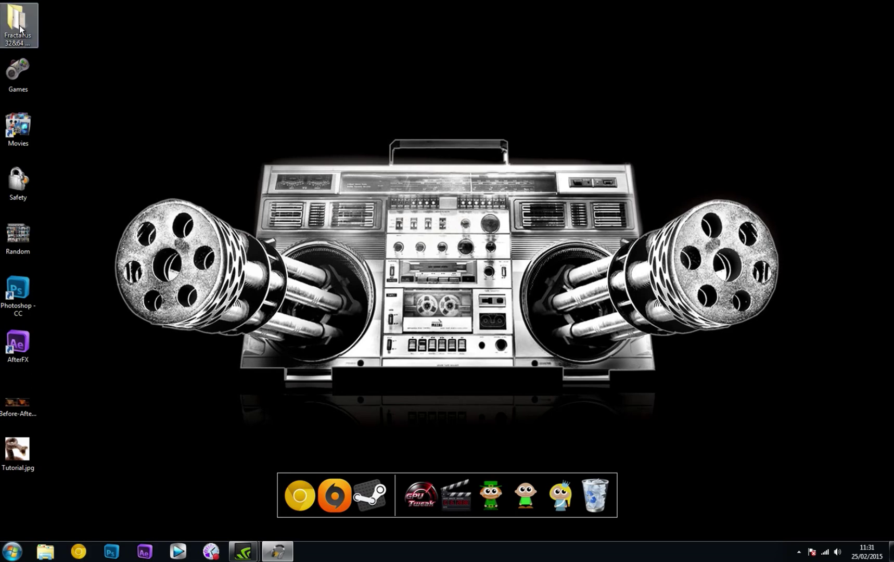
double_click(20, 25)
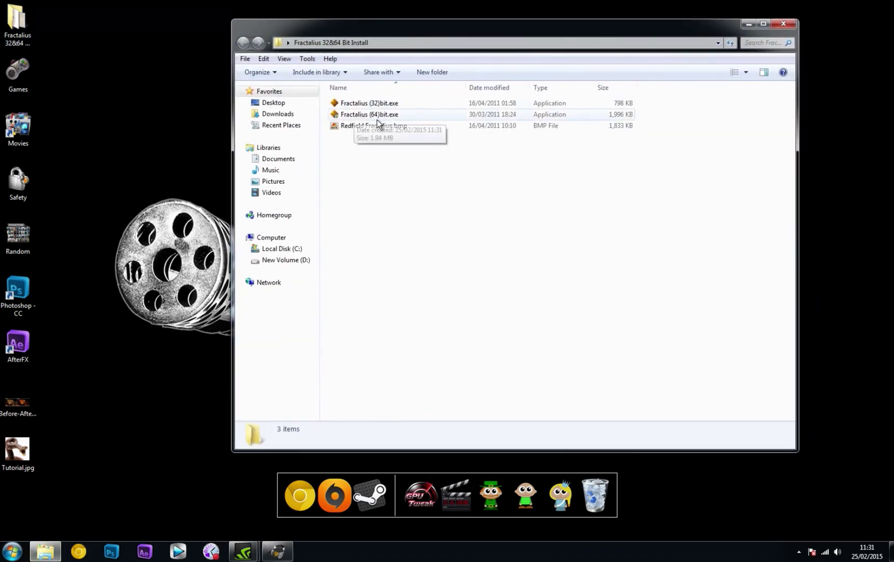
- Run Fractalius (64)bit.exe with administrator approval and show its install location list
double_click(401, 114)
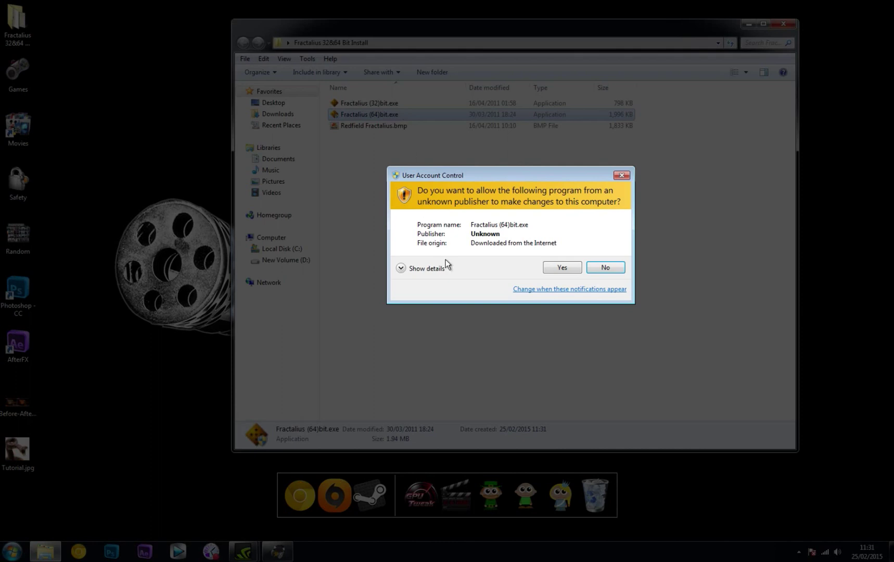
click(561, 268)
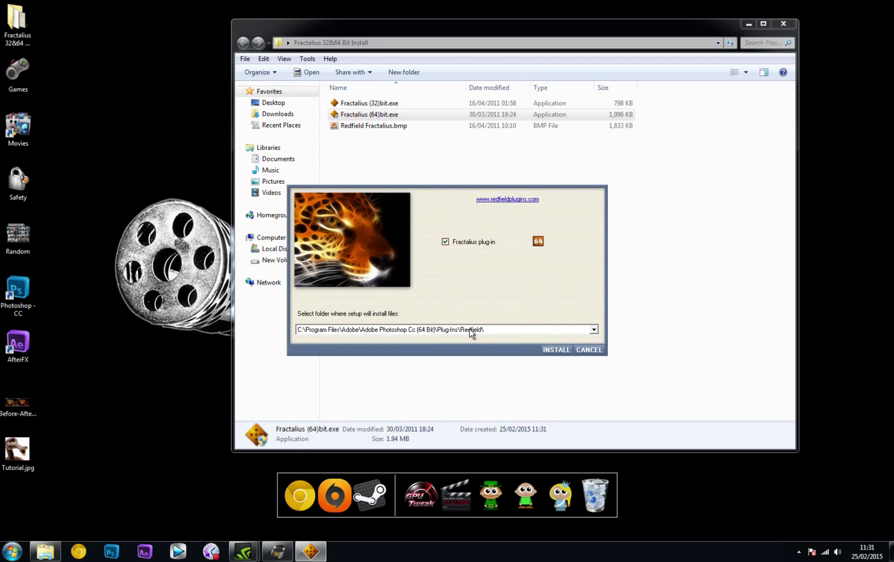
click(594, 330)
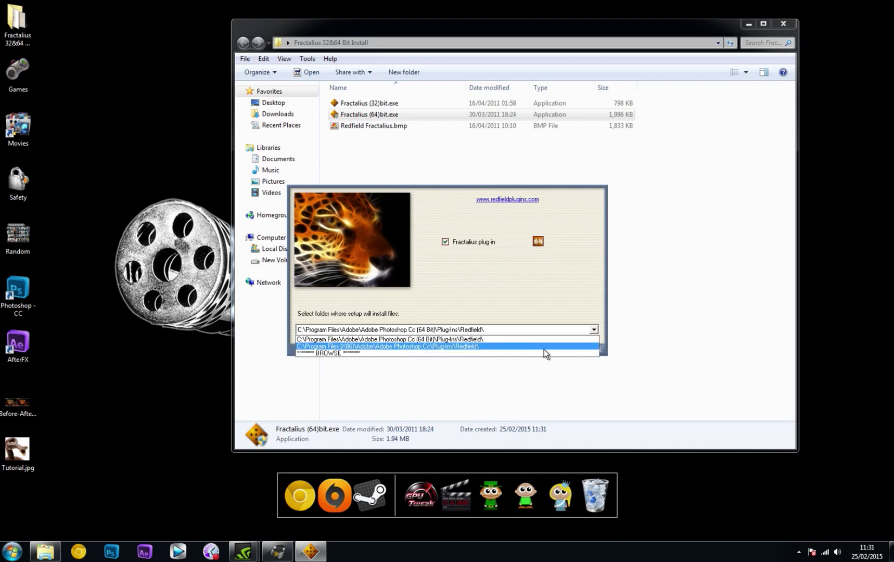
- Set the install folder to C:\Program Files\Adobe\Adobe Photoshop CC (64 Bit)\Plug-ins
click(379, 353)
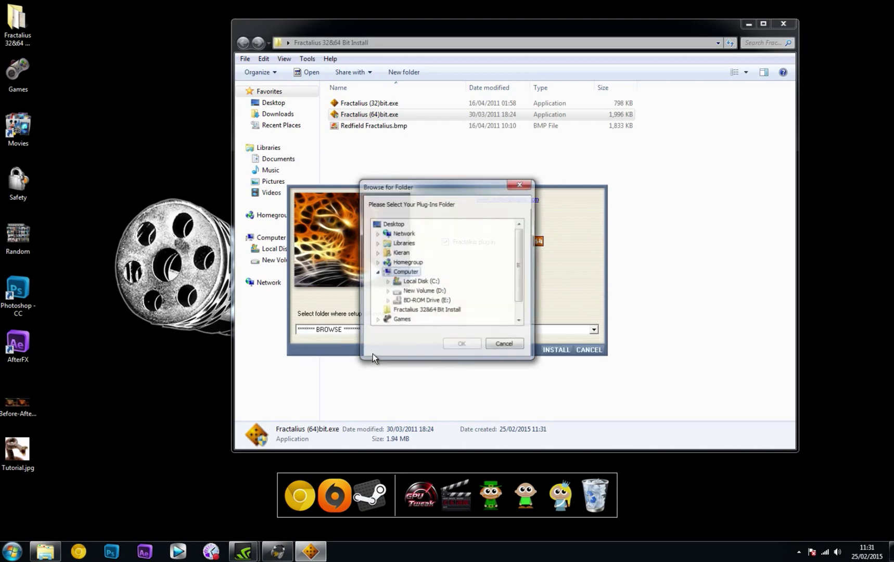
double_click(421, 281)
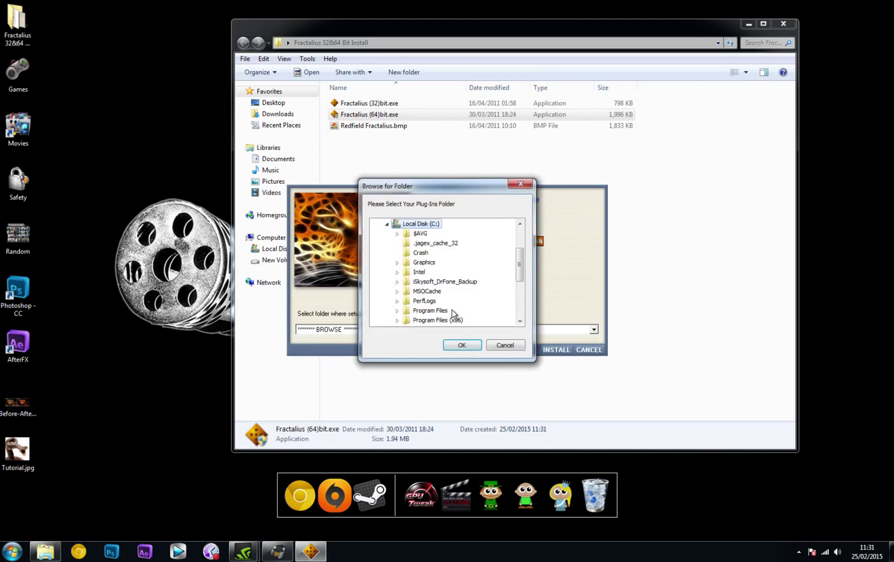
double_click(424, 313)
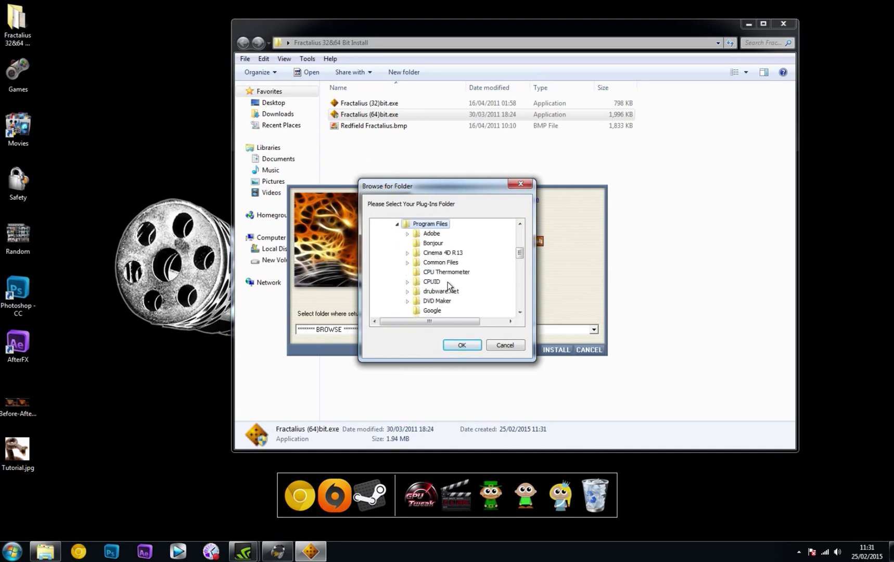
double_click(432, 233)
double_click(474, 281)
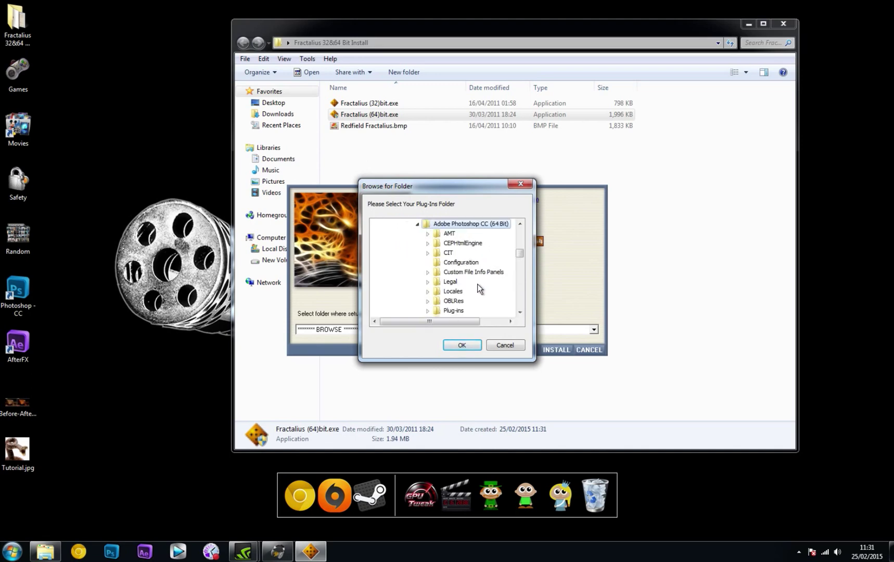
scroll(478, 304, down, 1)
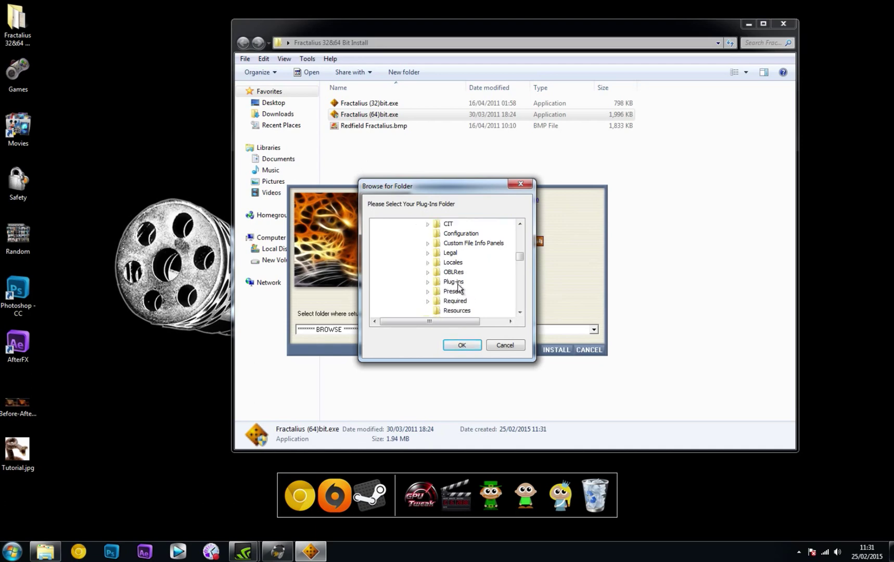
click(457, 282)
double_click(457, 282)
click(461, 345)
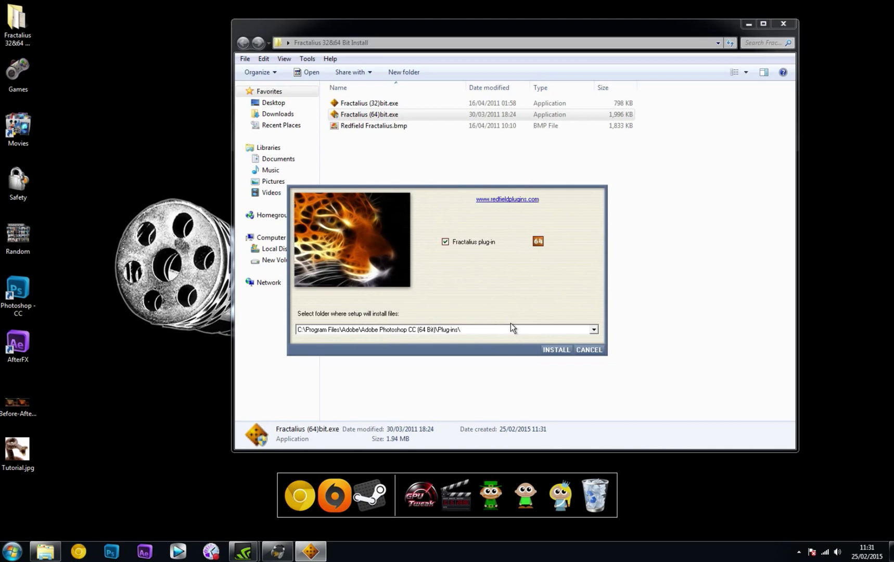
- Install the Fractalius plug-in and finish the installer
click(556, 350)
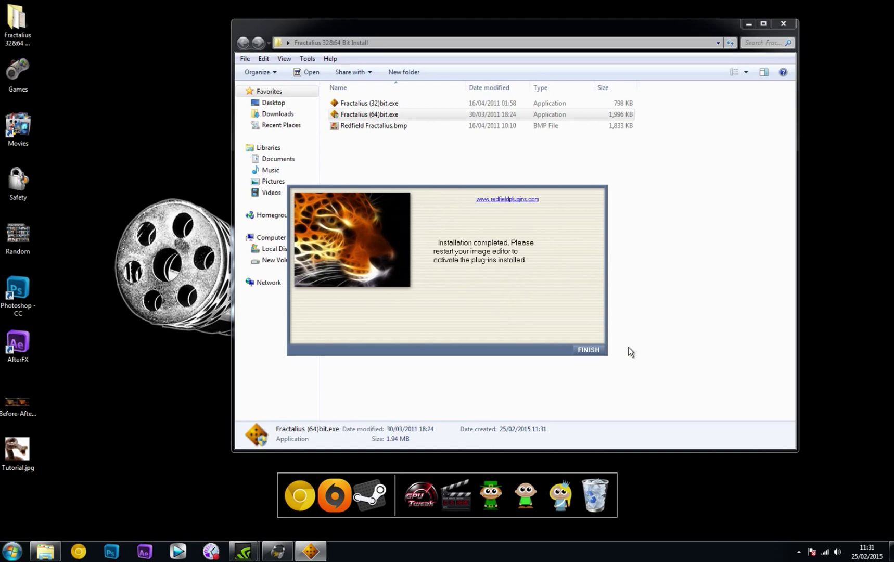
click(598, 352)
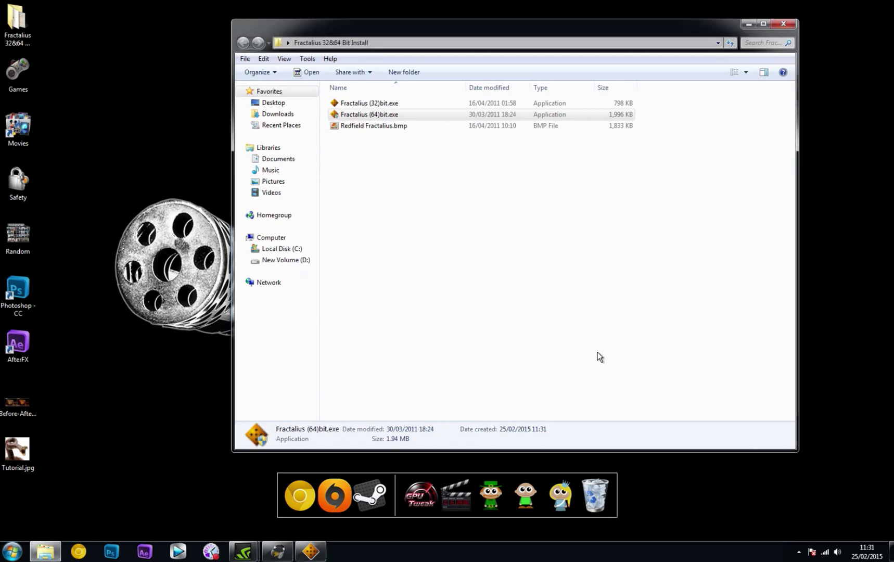
click(782, 29)
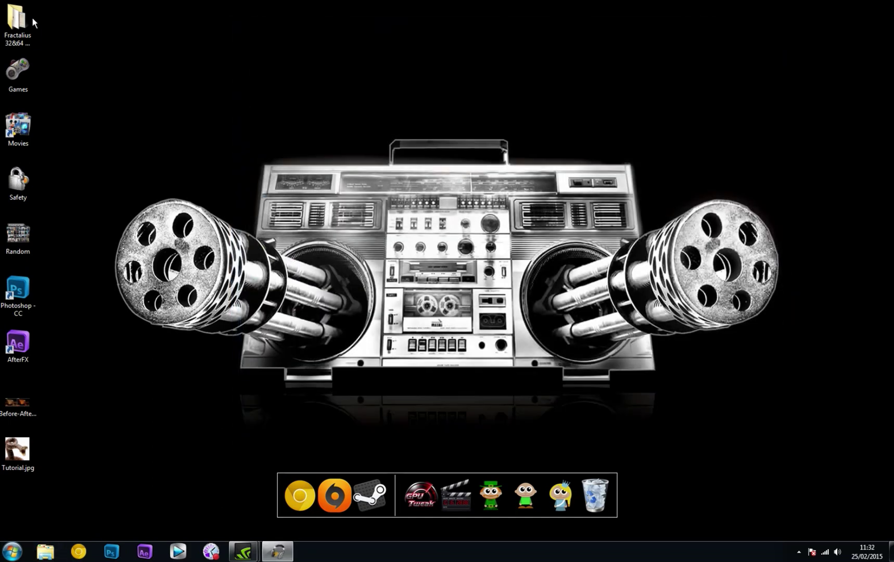
- Delete the Fractalius folder from the desktop and start Photoshop CC from the taskbar
click(37, 24)
key(Delete)
key(Return)
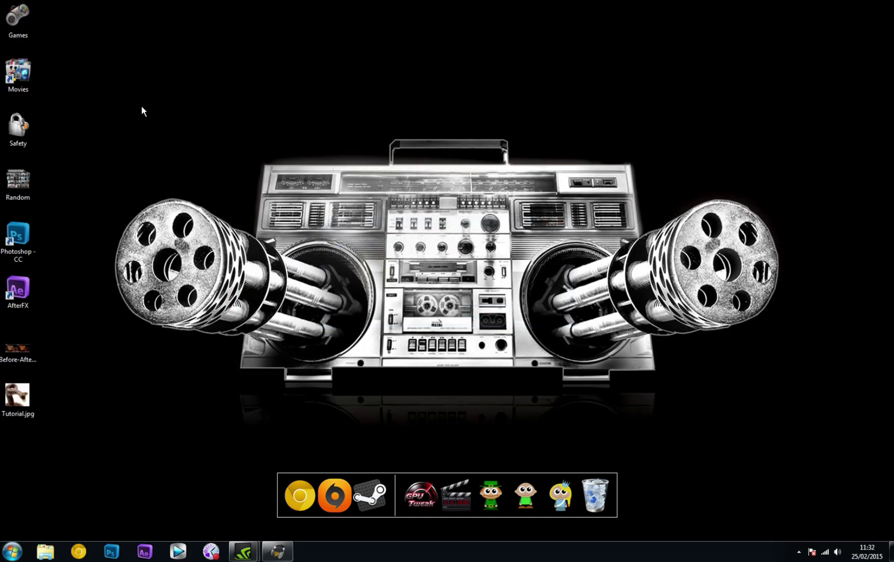
click(121, 552)
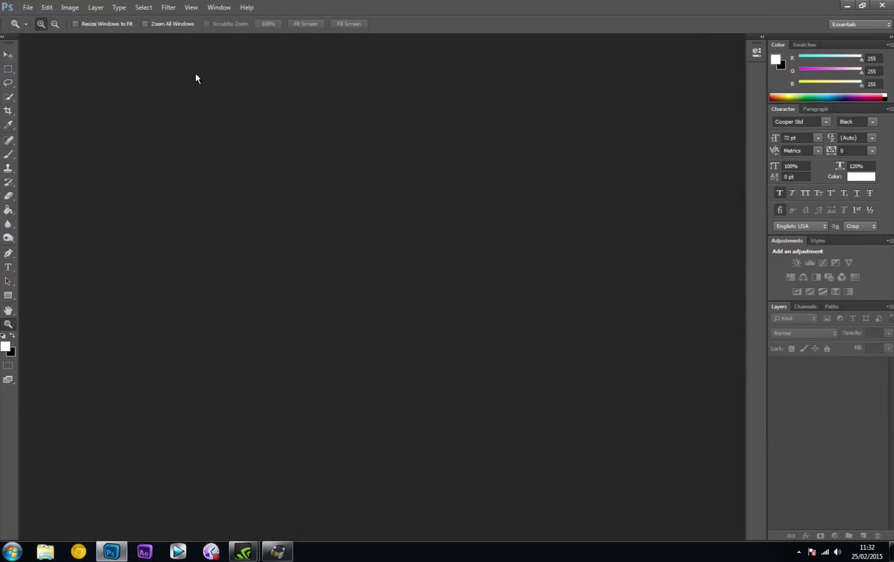
- Verify the Redfield filters, open Tutorial.jpg from the desktop, and duplicate Background as Layer 1
click(170, 9)
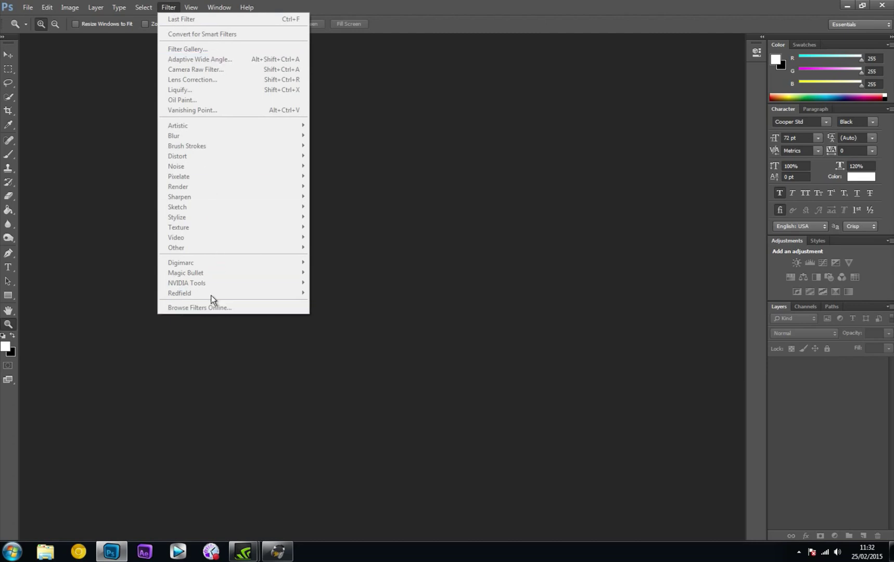
click(450, 11)
double_click(450, 11)
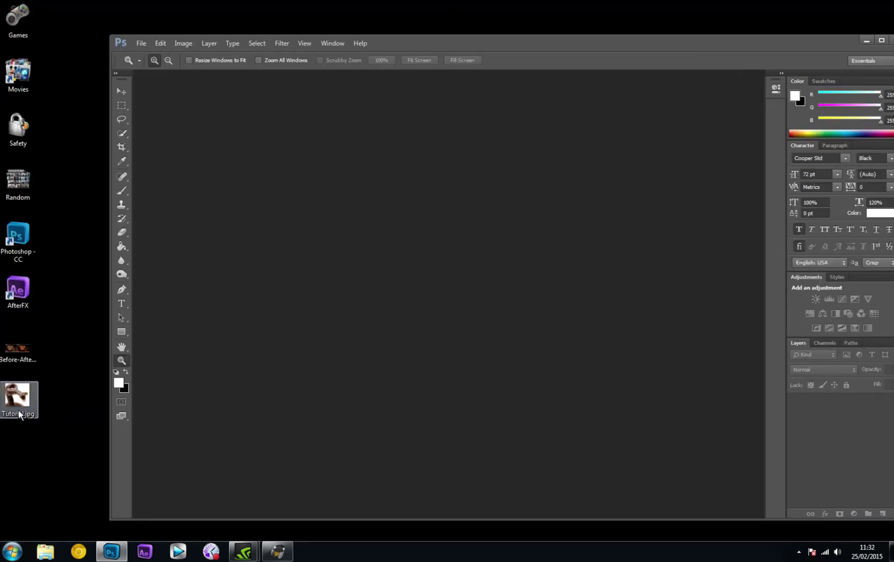
drag(12, 406, 435, 292)
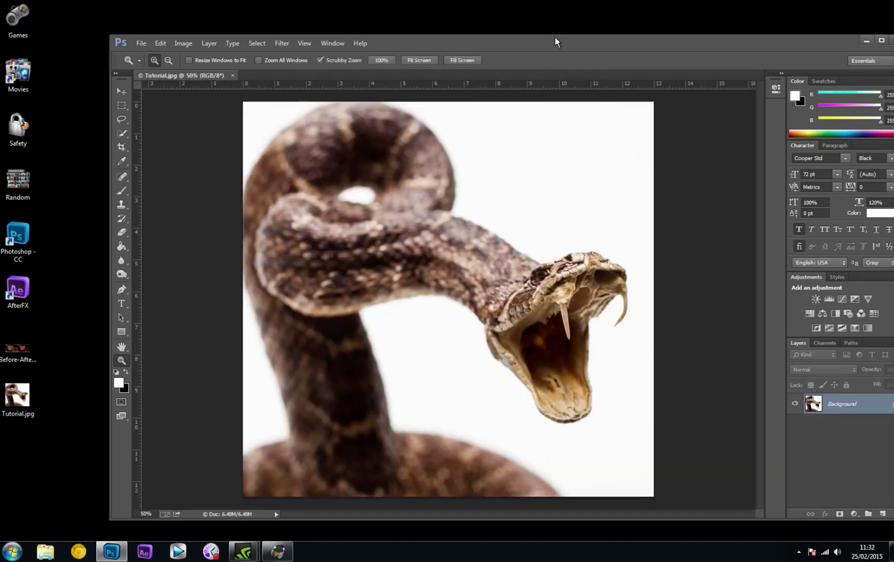
double_click(555, 37)
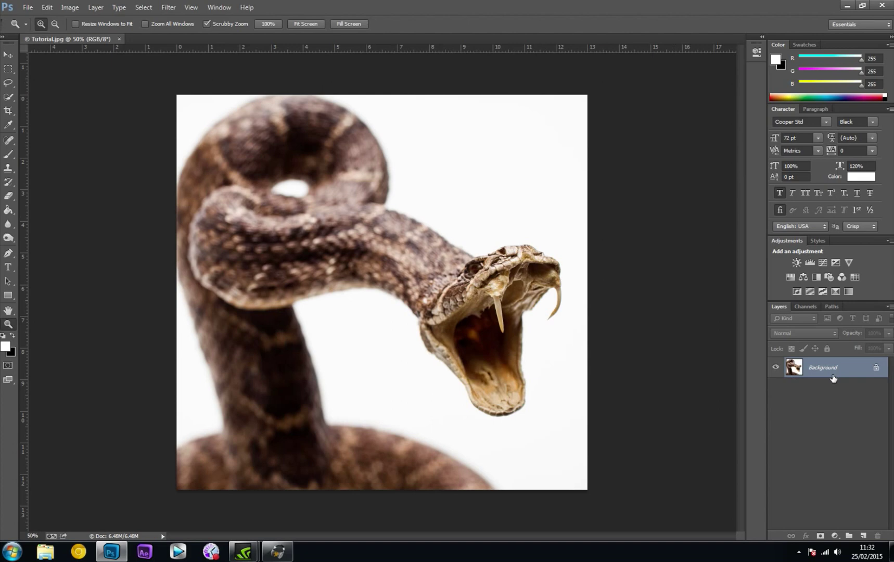
key(ctrl+j)
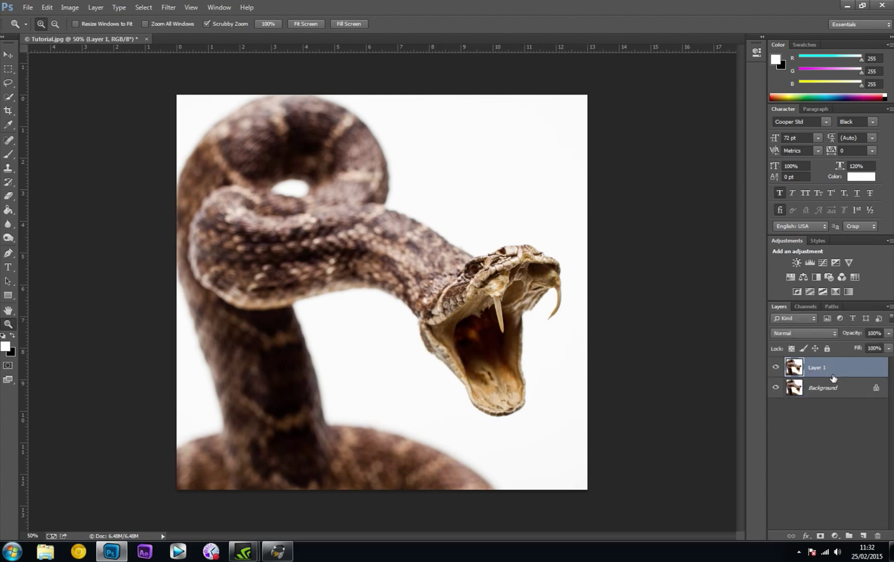
click(168, 7)
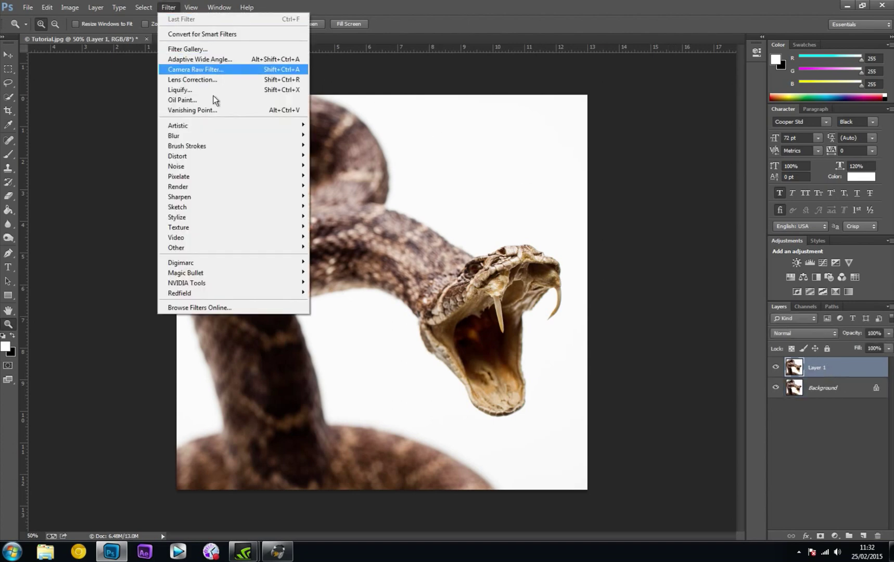
- Apply Filter > Redfield > Fractalius to Layer 1 and preview the Crayon Soft preset
mouse_move(224, 294)
click(336, 294)
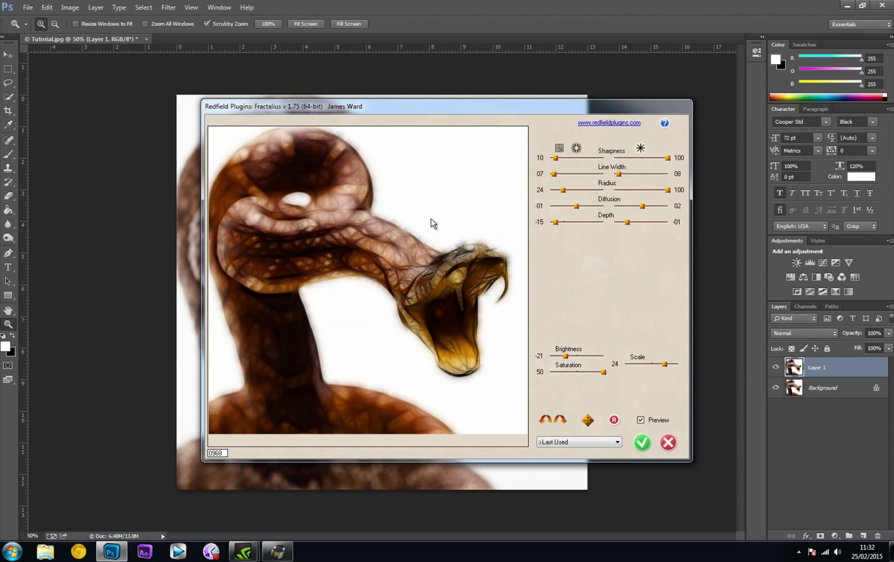
click(594, 442)
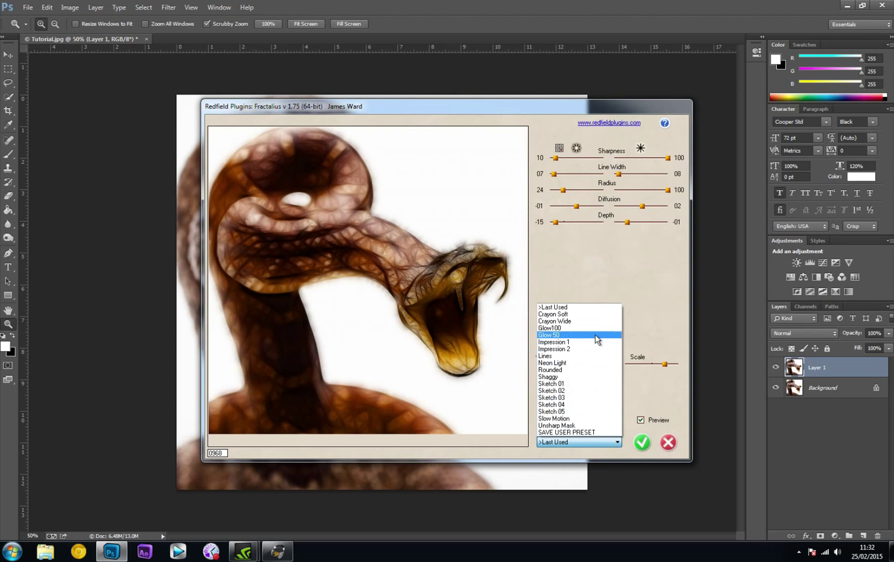
click(582, 314)
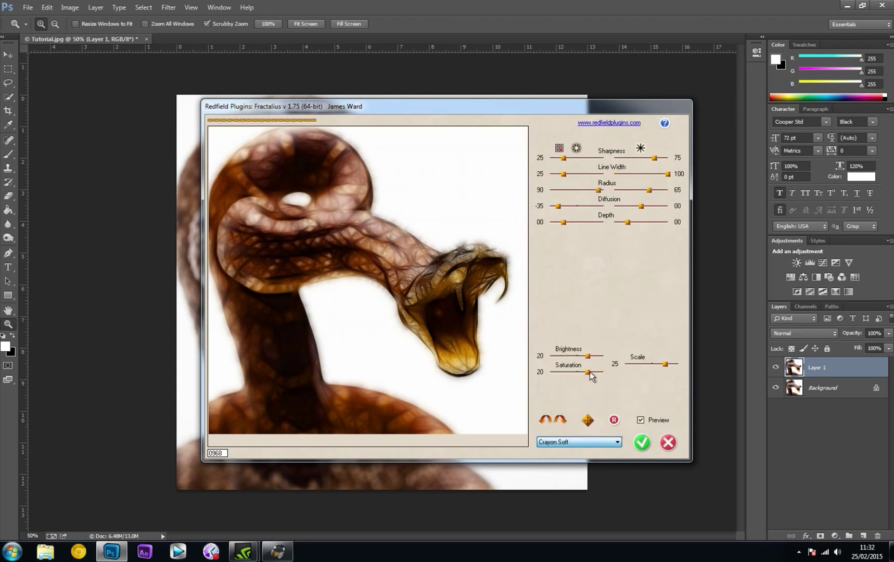
- Preview the Crayon Wide and Glow100 presets, then return to the Last Used settings
click(586, 443)
key(Down)
key(Return)
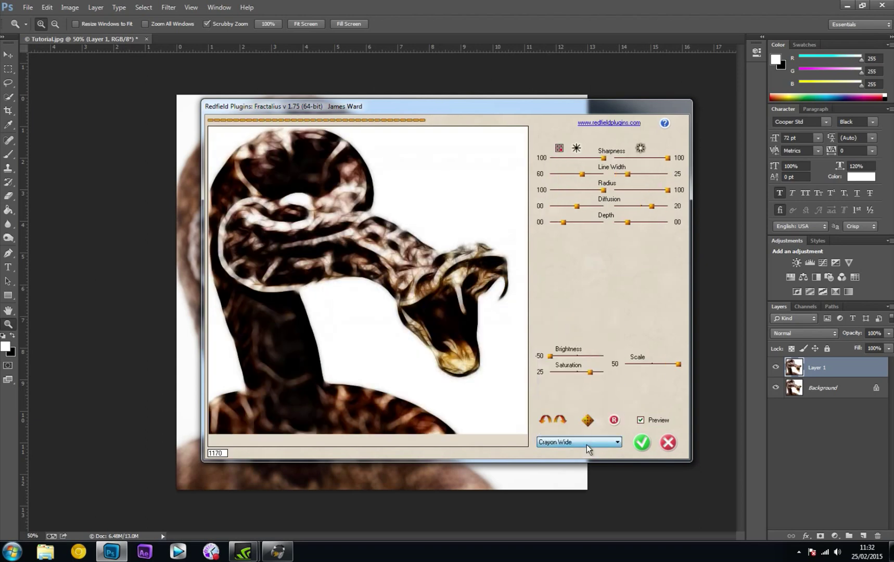
click(587, 445)
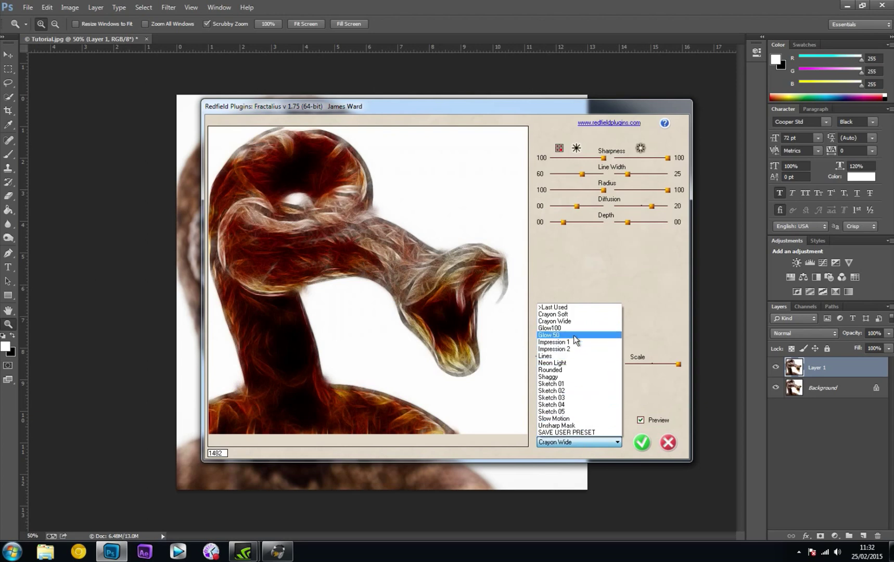
click(575, 328)
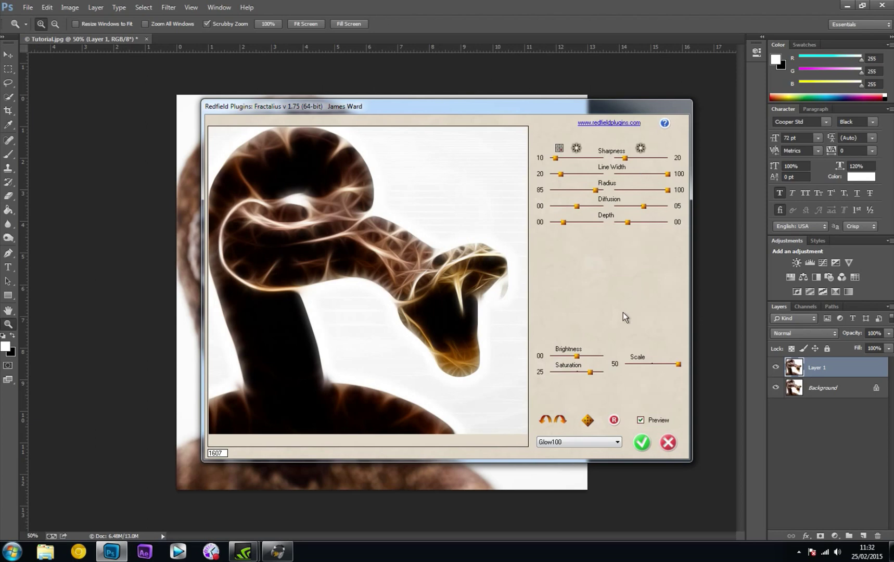
click(617, 442)
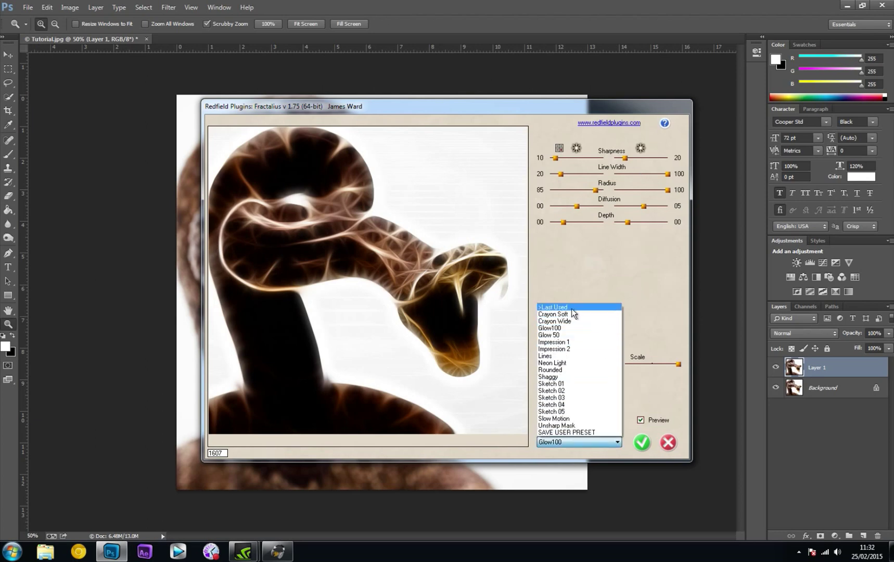
click(572, 308)
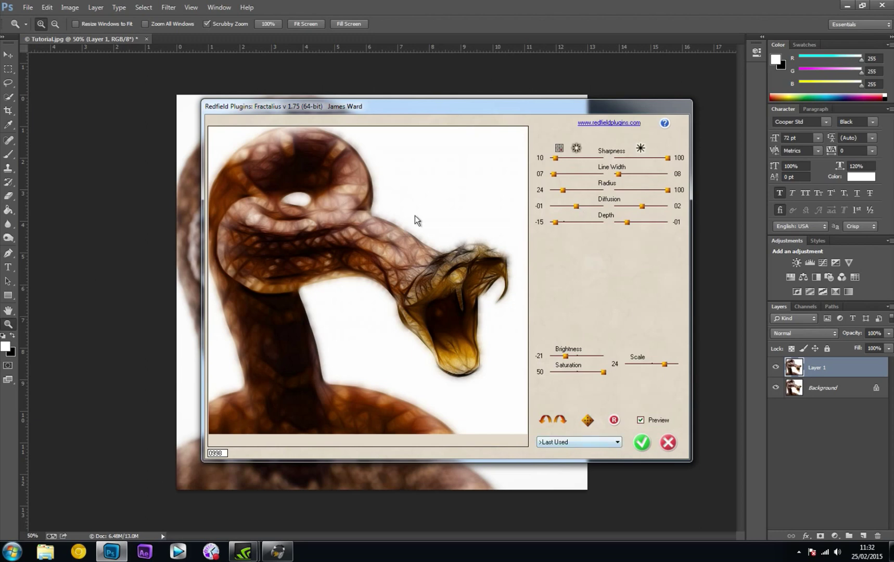
- Reselect >Last Used and toggle Line Creation Mode to glow and back to mesh
click(600, 442)
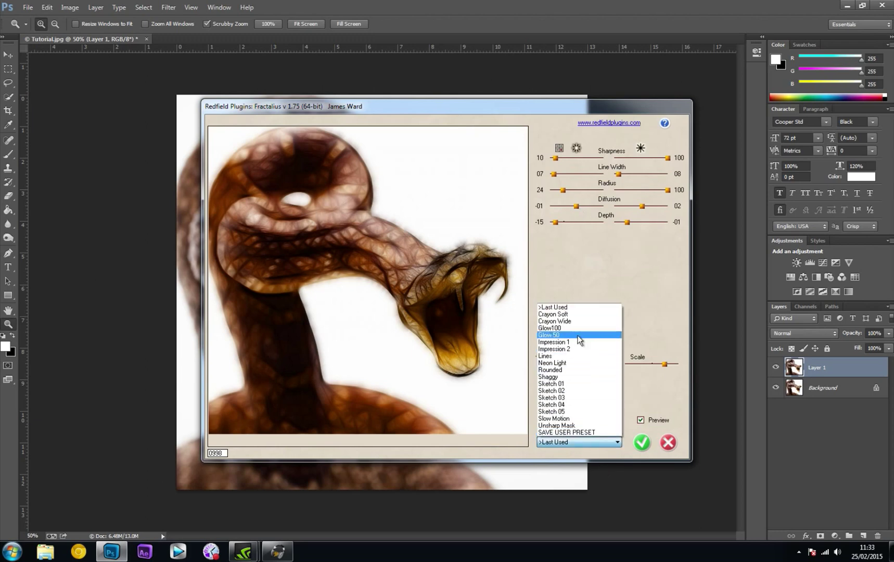
click(621, 254)
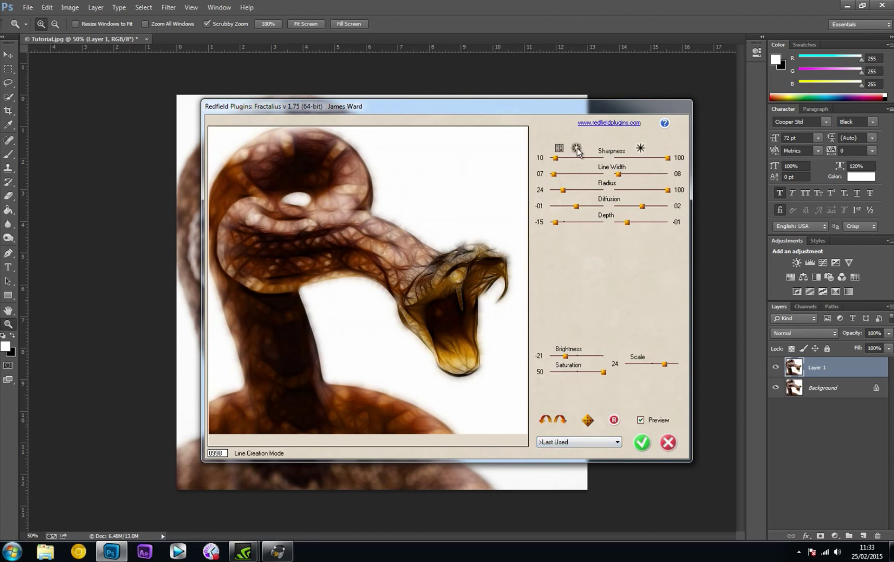
click(639, 150)
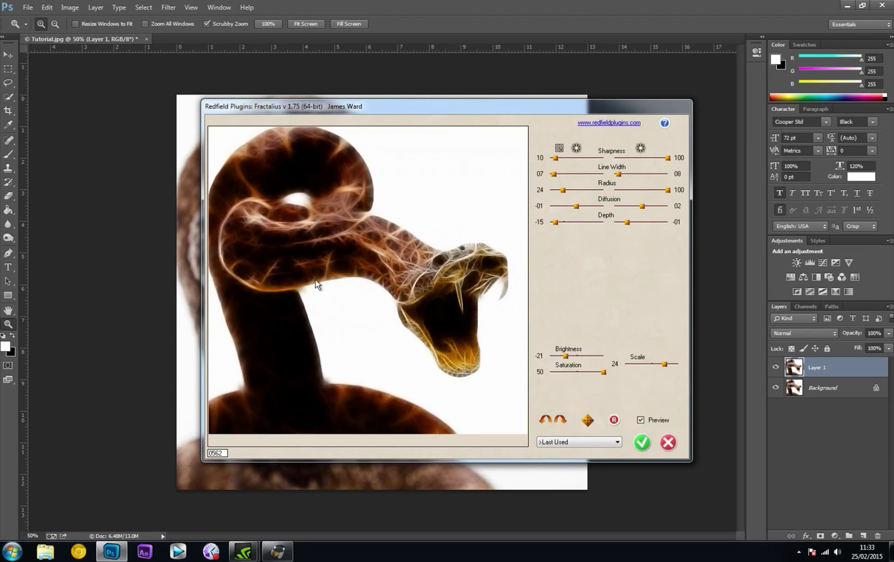
click(640, 148)
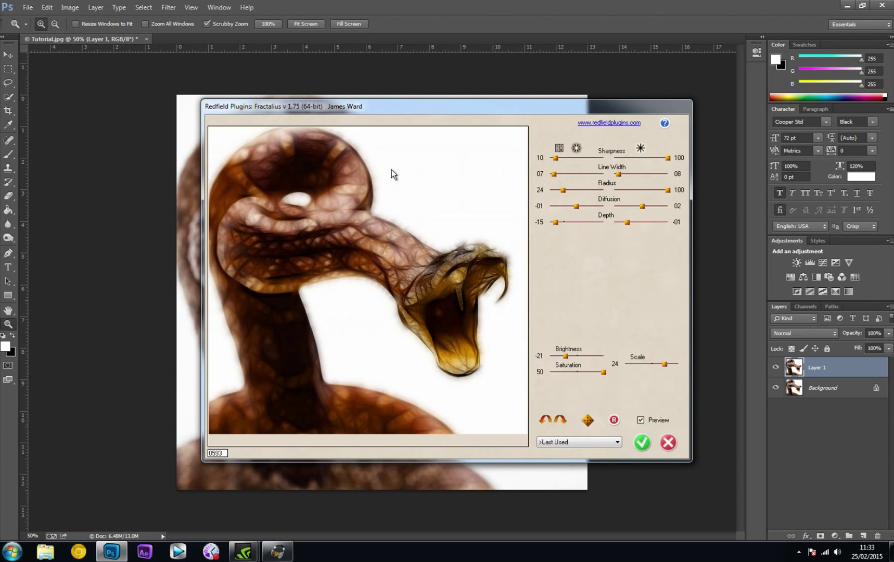
- Commit the Fractalius filter on Layer 1 and set the layer's opacity to 41%
click(643, 444)
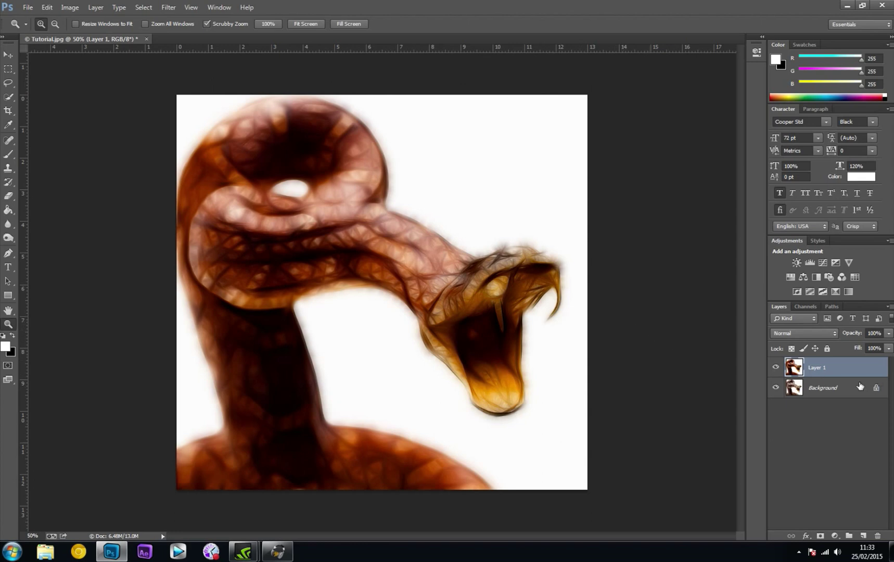
drag(854, 338, 829, 338)
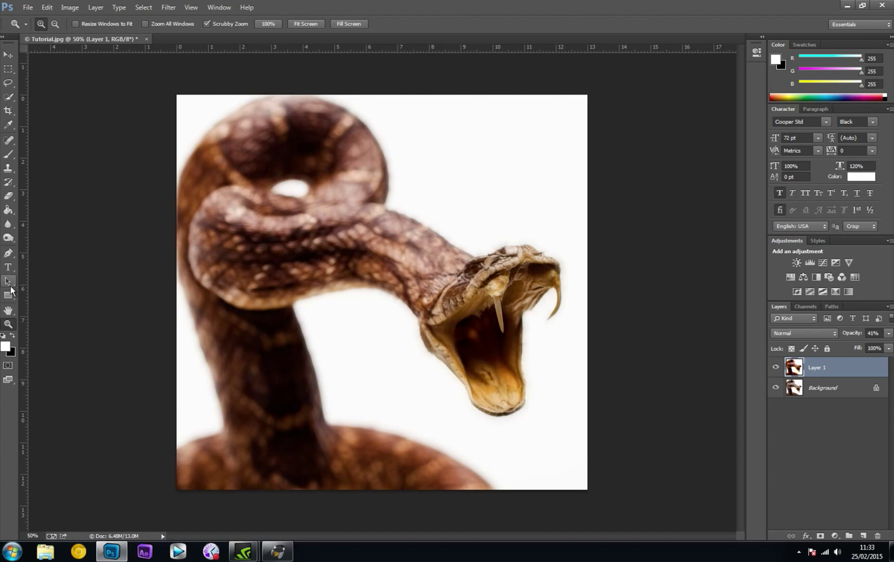
- Zoom into the head and erase the fractal lines over the eye with a size-25, 50% Eraser
drag(486, 280, 476, 270)
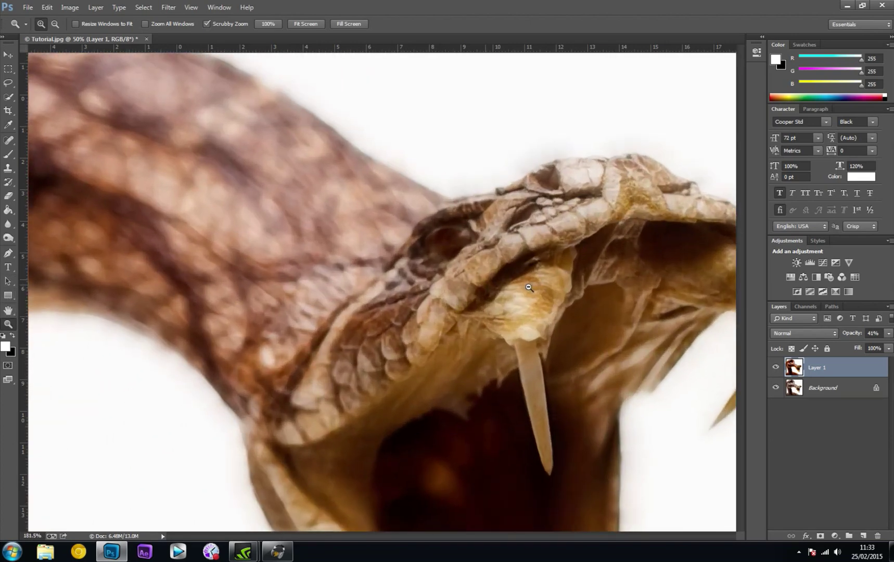
click(8, 196)
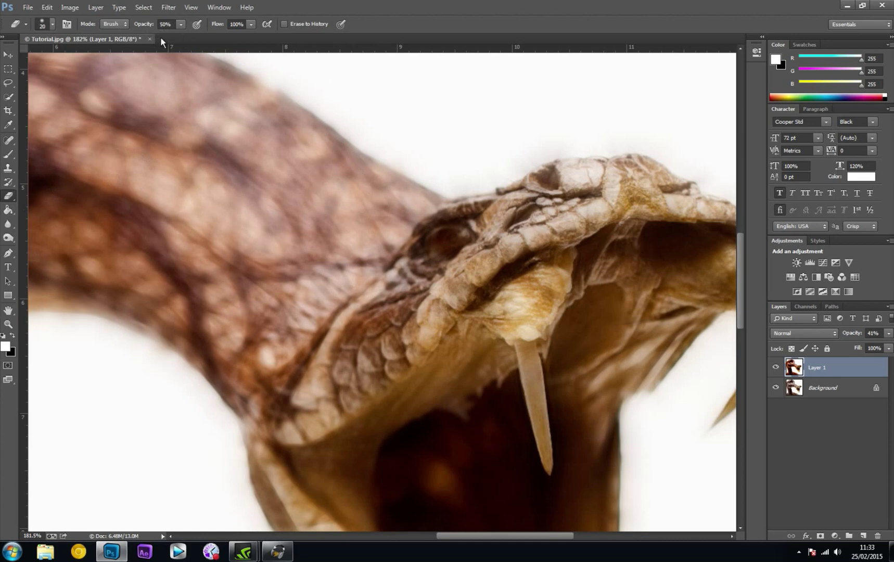
key(bracketright)
mouse_move(467, 254)
mouse_down()
mouse_move(458, 234)
mouse_move(432, 245)
mouse_move(446, 252)
mouse_move(464, 239)
mouse_move(461, 230)
mouse_move(445, 247)
mouse_up()
mouse_move(459, 238)
mouse_down()
mouse_move(466, 237)
mouse_move(443, 234)
mouse_move(434, 251)
mouse_move(449, 249)
mouse_move(454, 236)
mouse_up()
- Raise Layer 1 opacity back to 100% and fit the whole image on screen
drag(848, 338, 885, 336)
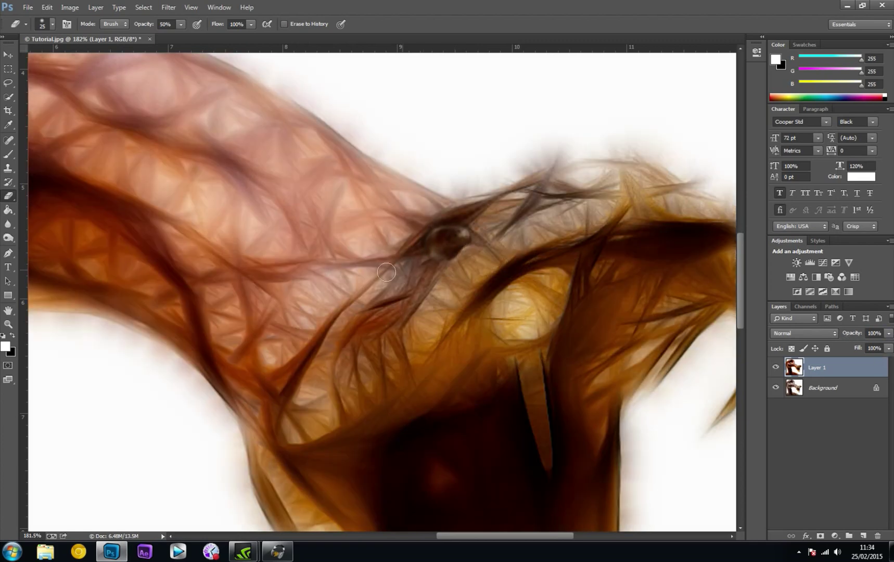
click(7, 324)
right_click(219, 332)
click(286, 335)
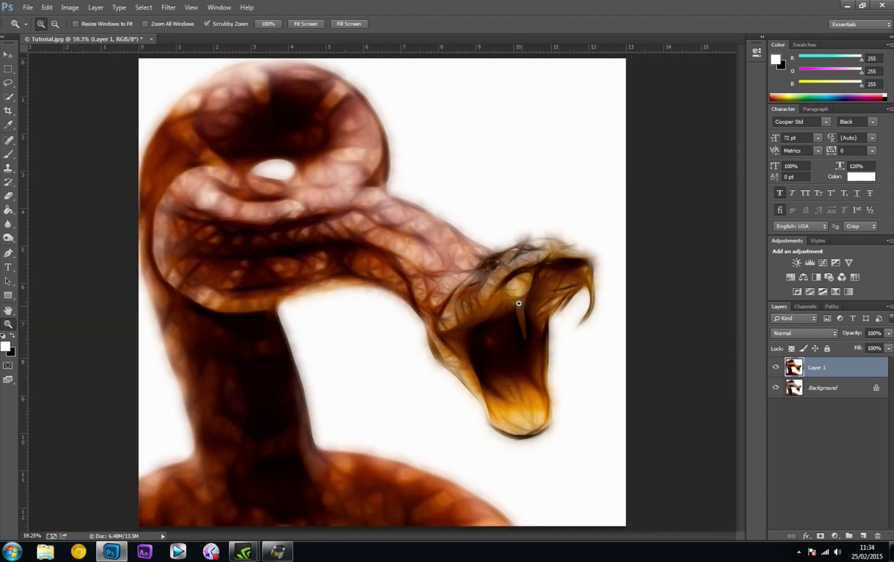